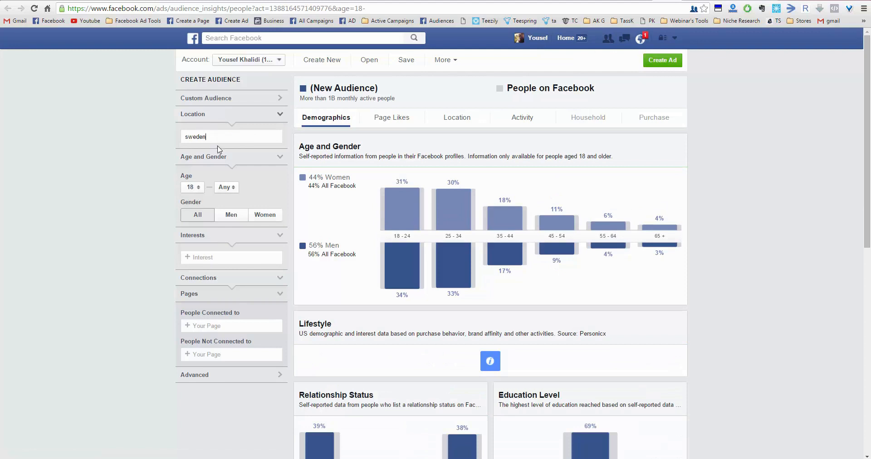
- Set the audience location to Sweden and add The Walking Dead (TV series) as an interest
click(213, 151)
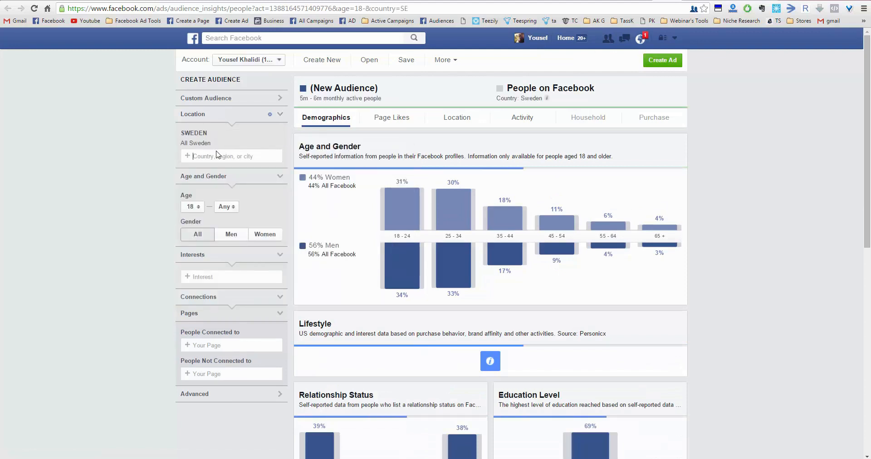
click(219, 276)
text(the walking)
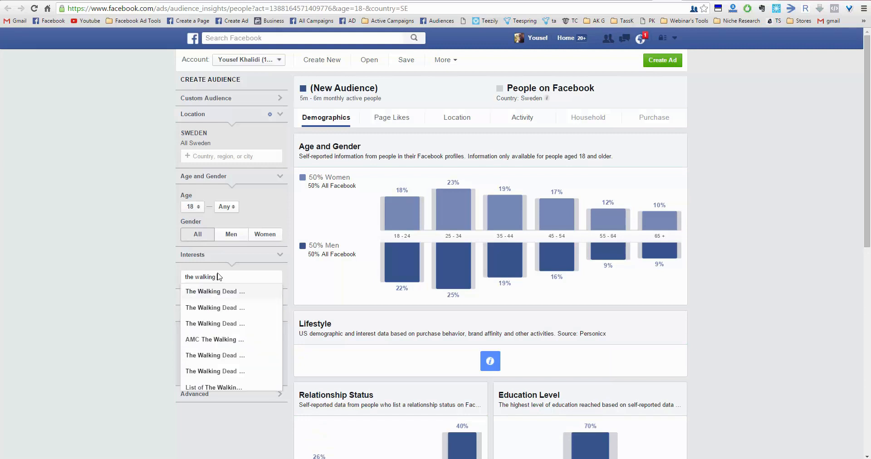
click(238, 295)
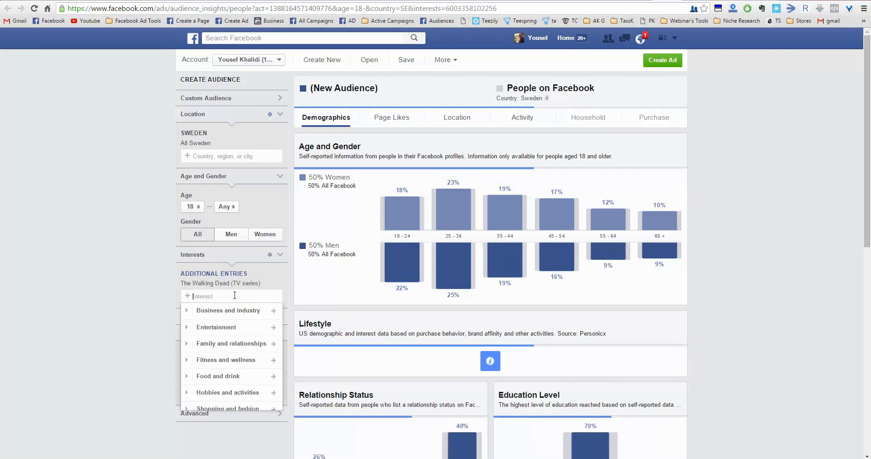
drag(333, 98, 319, 99)
click(317, 99)
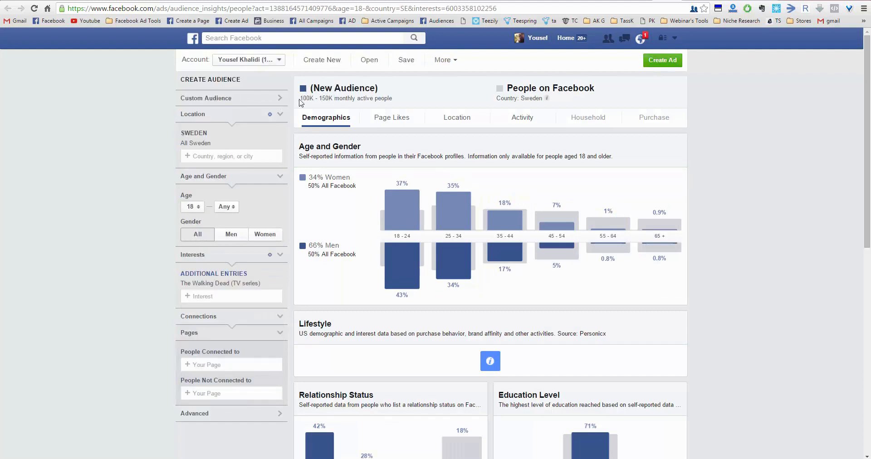
drag(304, 99, 335, 101)
- Search Google for "sweden population" in a new tab and check the population figure
key(ctrl+t)
text(sweden pop)
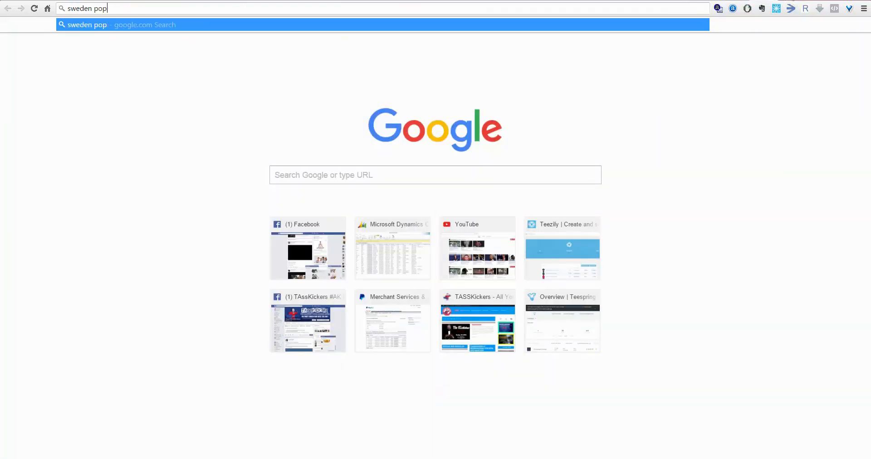
text(ulation)
key(Return)
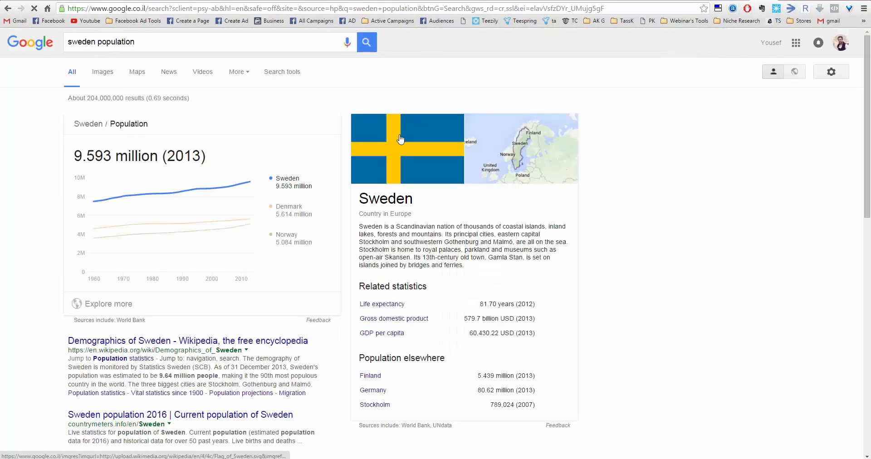
double_click(88, 156)
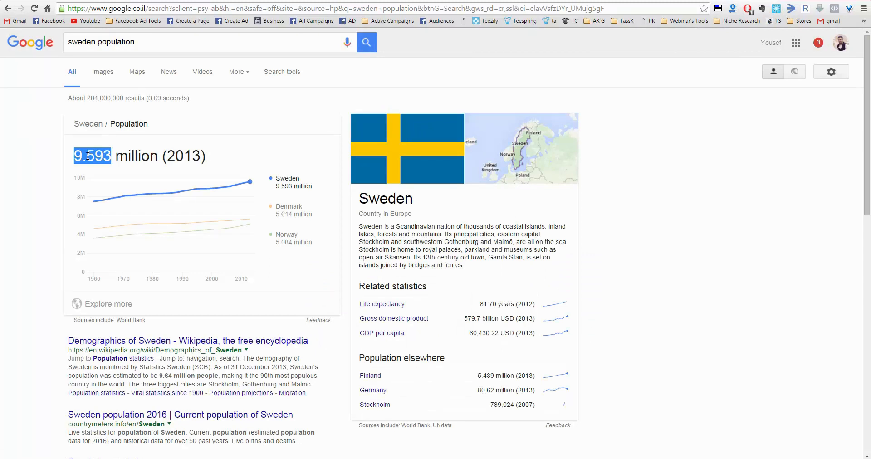
double_click(111, 156)
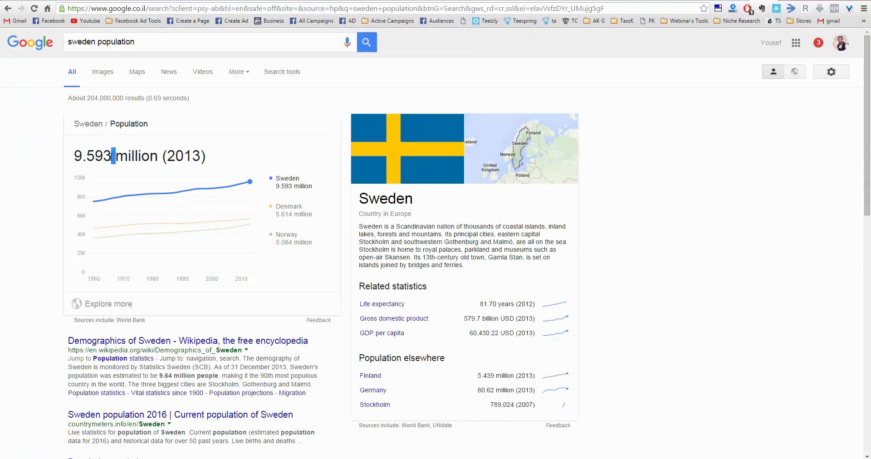
double_click(91, 157)
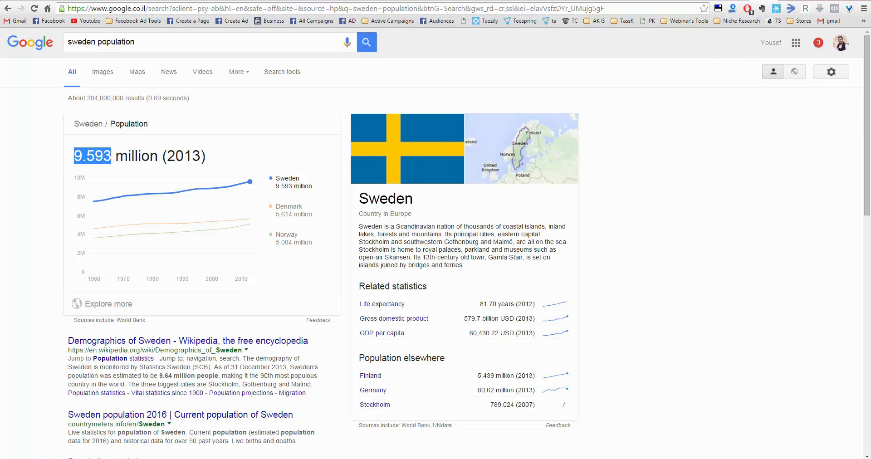
- Return to the Facebook Audience Insights page with the Sweden audience
key(ctrl+Tab)
key(ctrl+Tab)
key(ctrl+Tab)
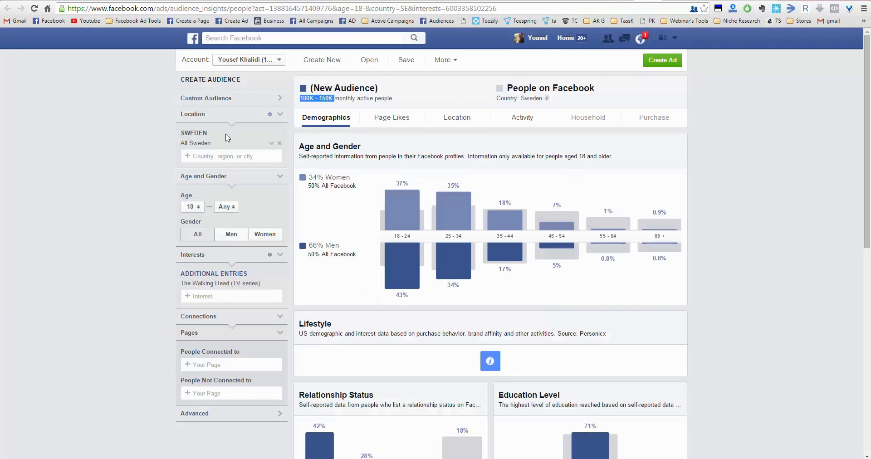
click(321, 99)
- Try The Walking Dead (video game) as an additional interest and remove it again
click(225, 292)
text(th)
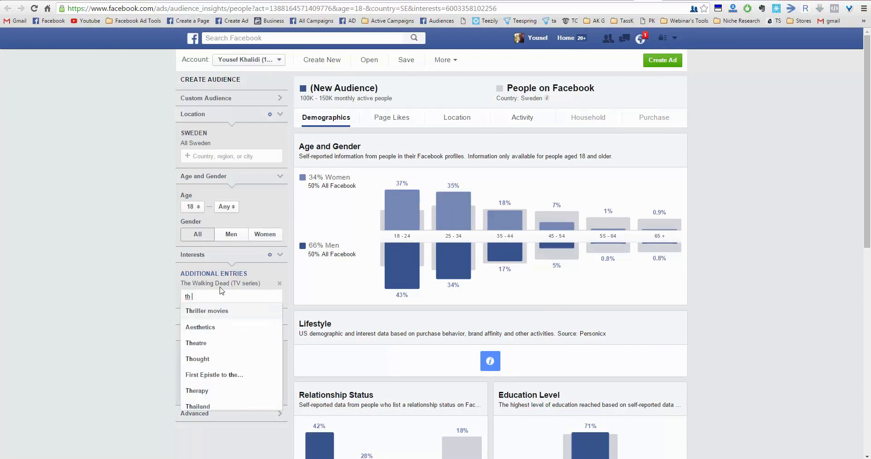
text(e walking)
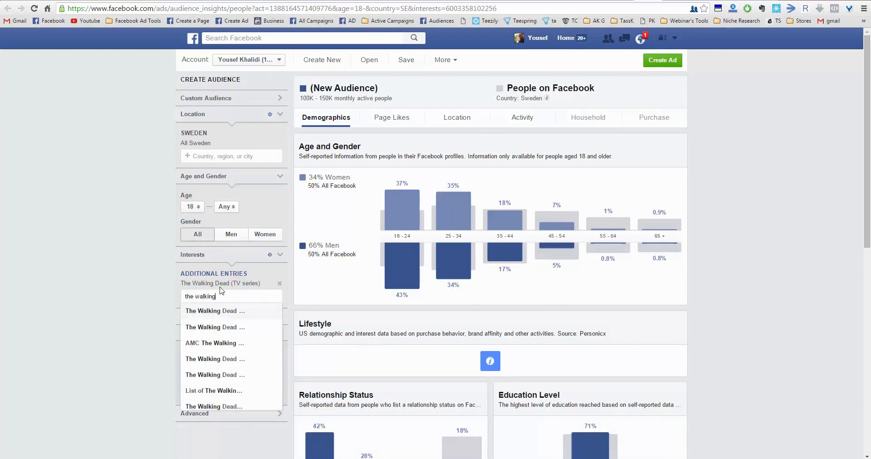
click(223, 329)
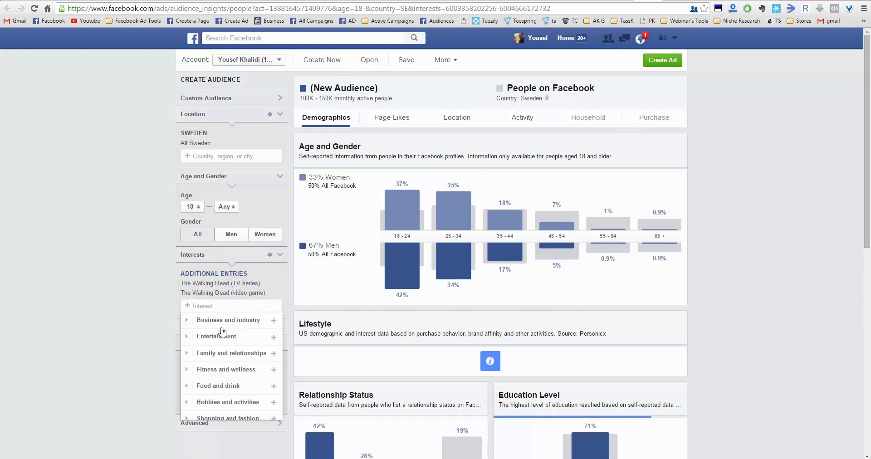
click(280, 292)
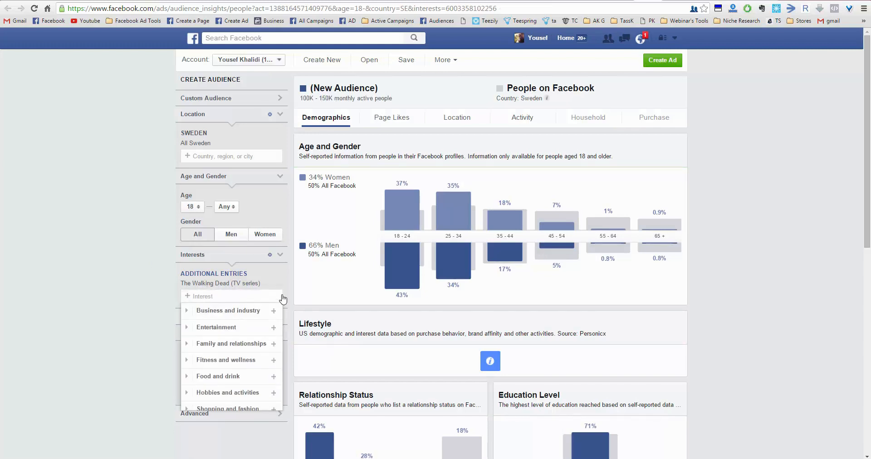
click(104, 292)
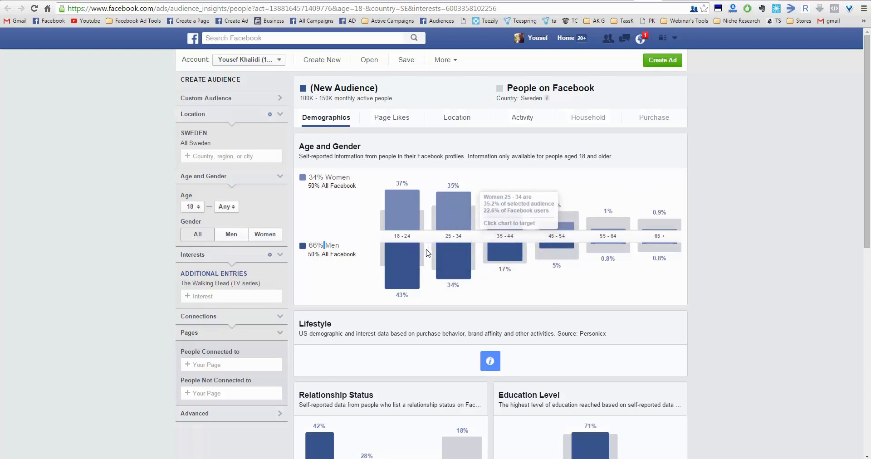
- View the Global/International Niches slide in PowerPoint, and return to Audience Insights to review the Sweden location and the TV series interest
triple_click(215, 286)
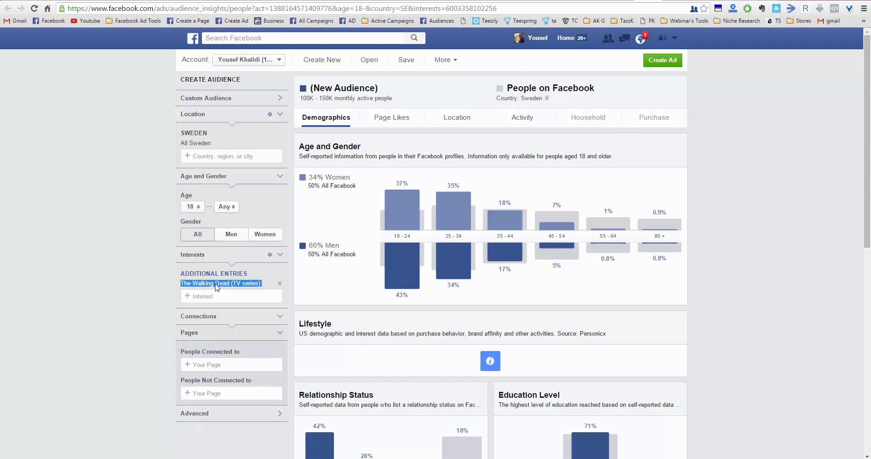
click(450, 306)
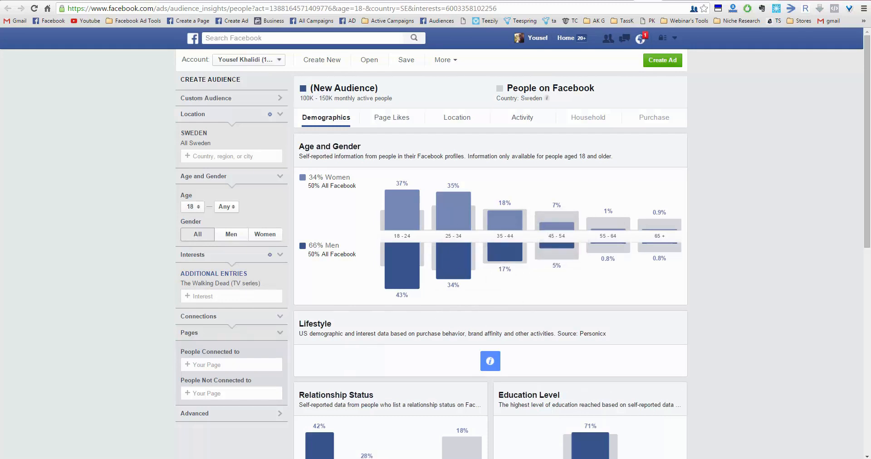
click(442, 458)
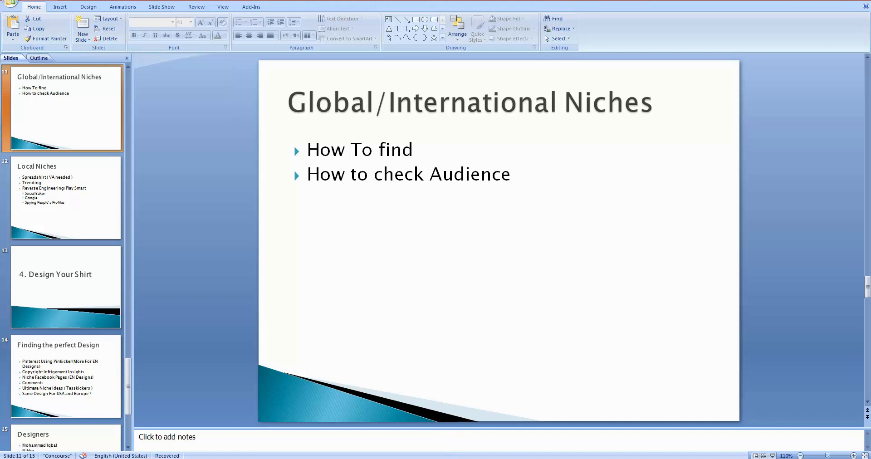
click(448, 458)
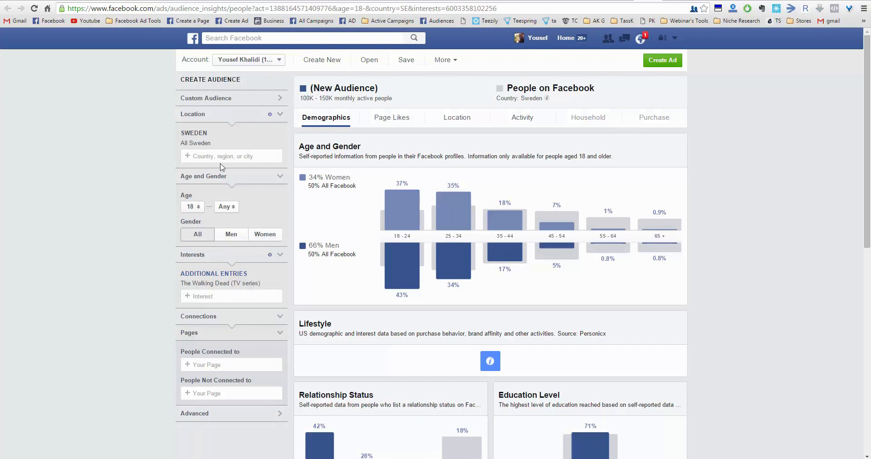
drag(213, 143, 178, 145)
click(206, 151)
drag(210, 146, 179, 145)
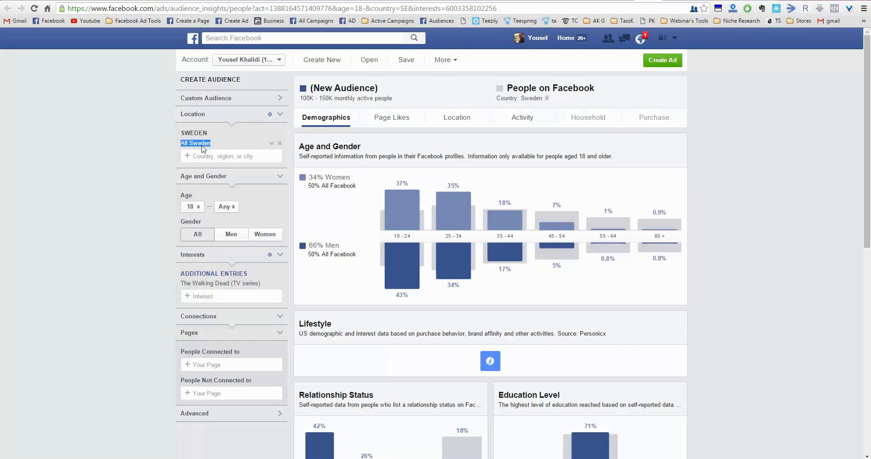
triple_click(238, 285)
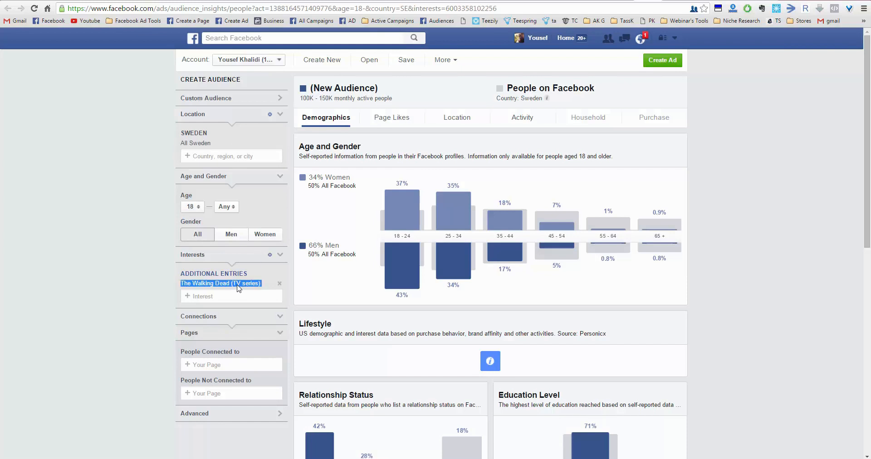
- Add Belgium as an audience location and remove Sweden
click(237, 156)
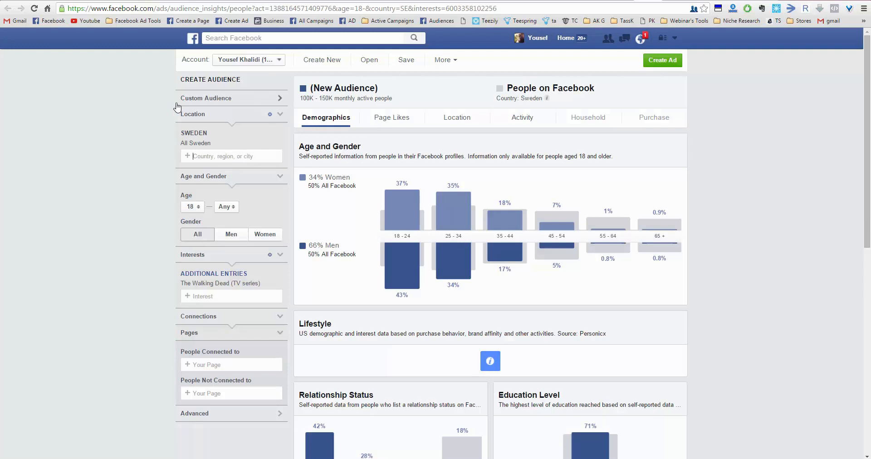
text(bn)
text(lg)
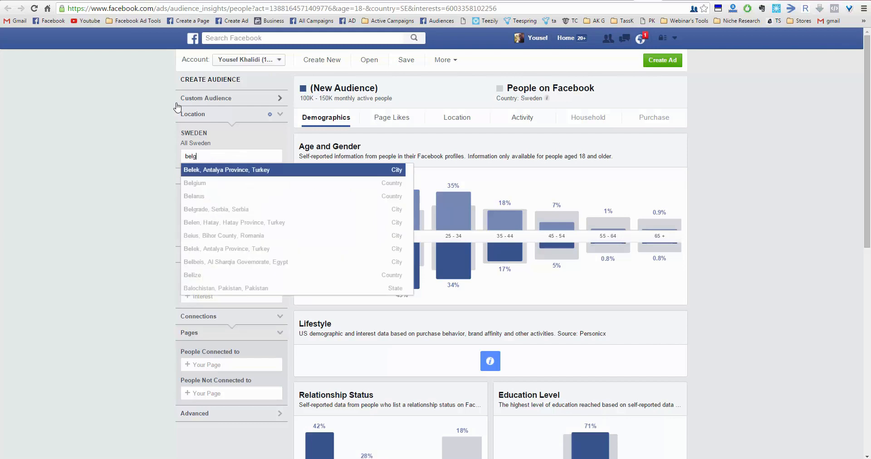
click(253, 170)
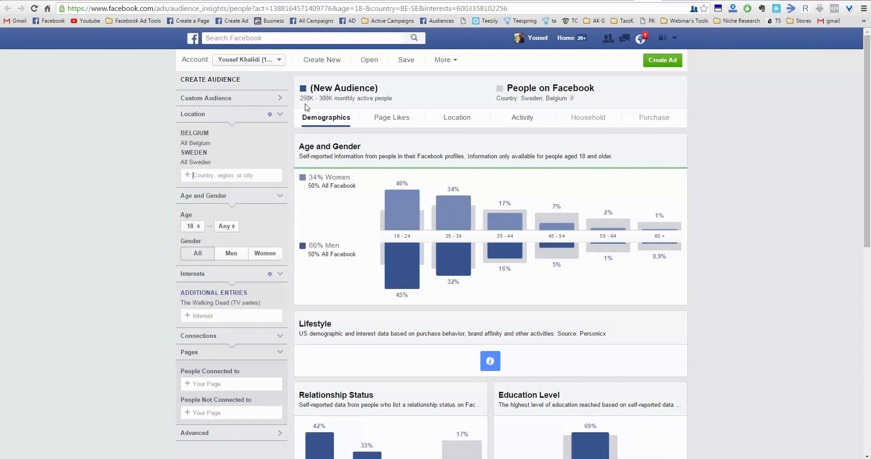
click(278, 164)
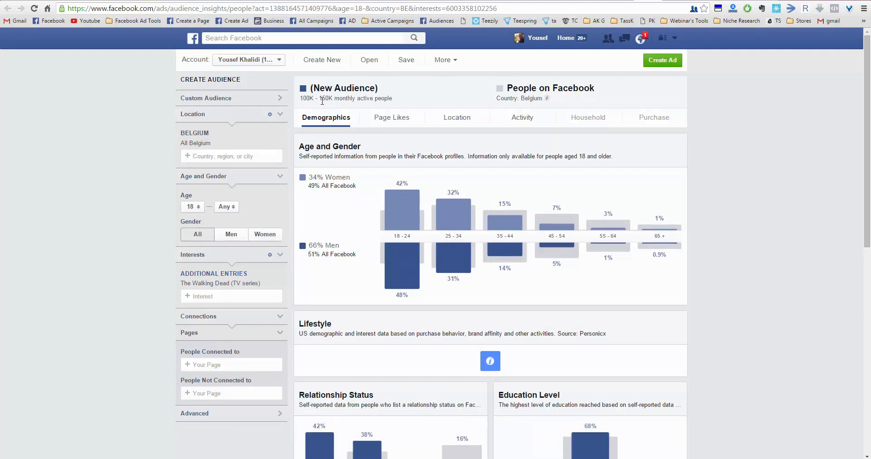
- Copy the Belgium location name and reuse it in the open Google tab to search for "Belgium population"
triple_click(192, 146)
key(ctrl+c)
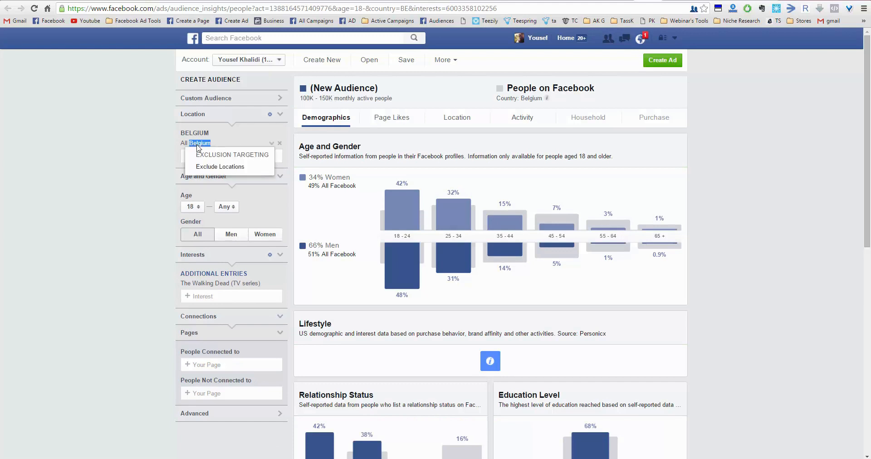
click(146, 156)
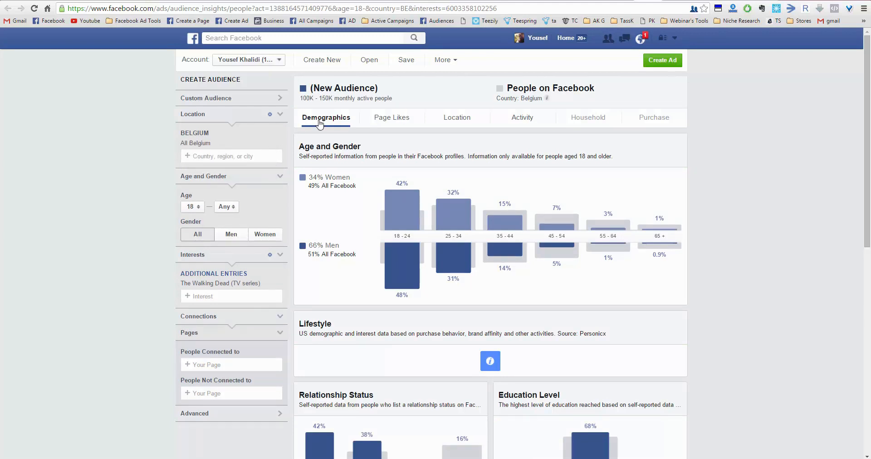
click(757, 1)
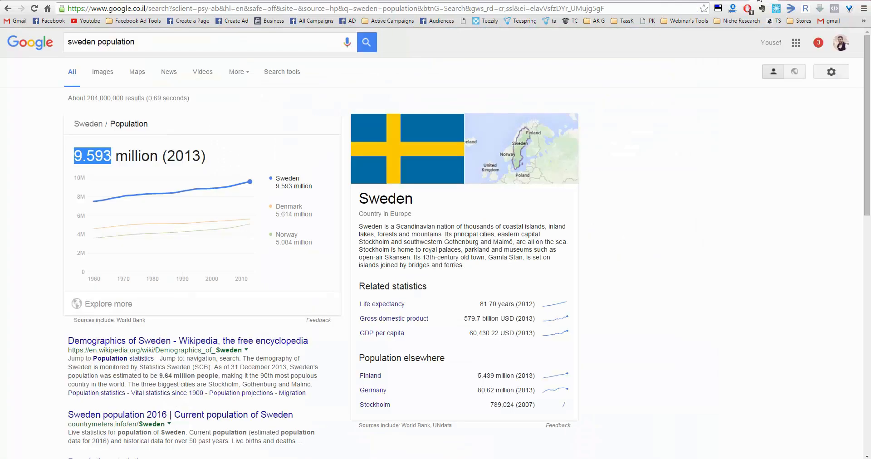
double_click(77, 42)
key(ctrl+v)
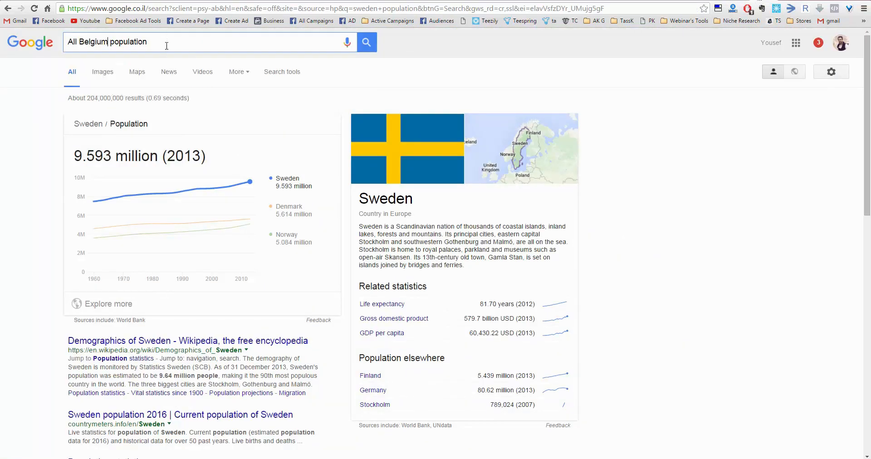
key(Home)
key(Delete)
key(Delete)
key(Delete)
key(Delete)
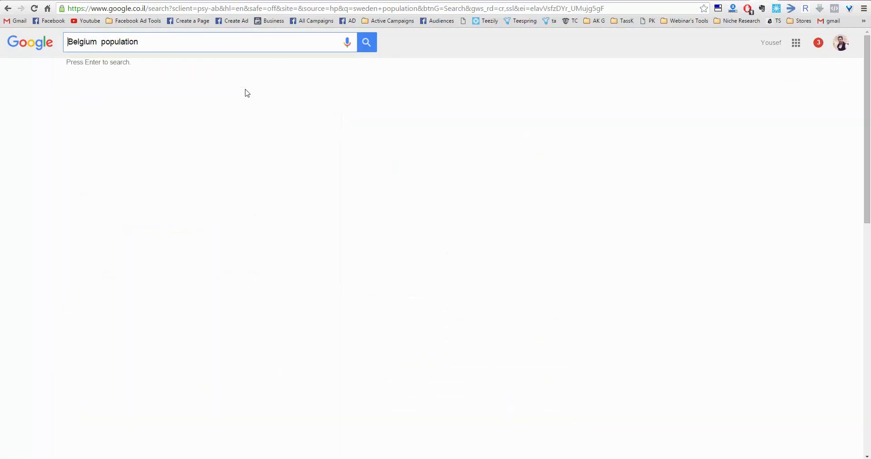
key(Return)
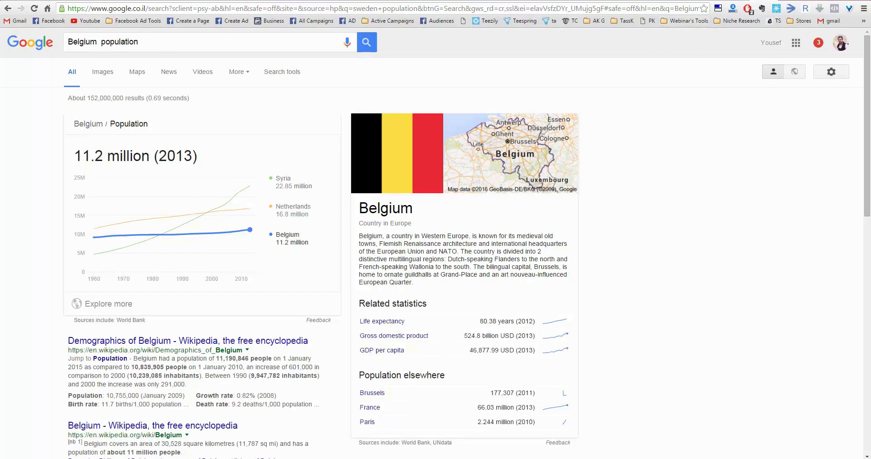
- Return to Audience Insights, open and close the notifications, and inspect the share of men aged 18 - 24 in the Belgium audience
key(ctrl+shift+Tab)
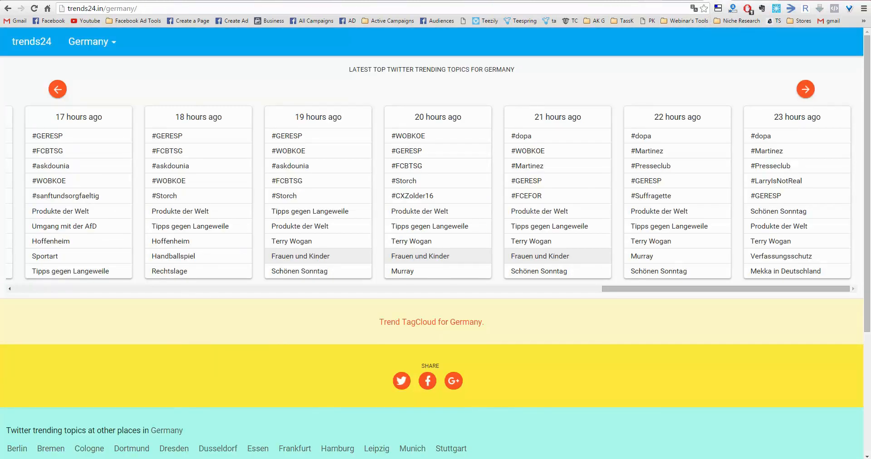
key(ctrl+shift+Tab)
click(640, 39)
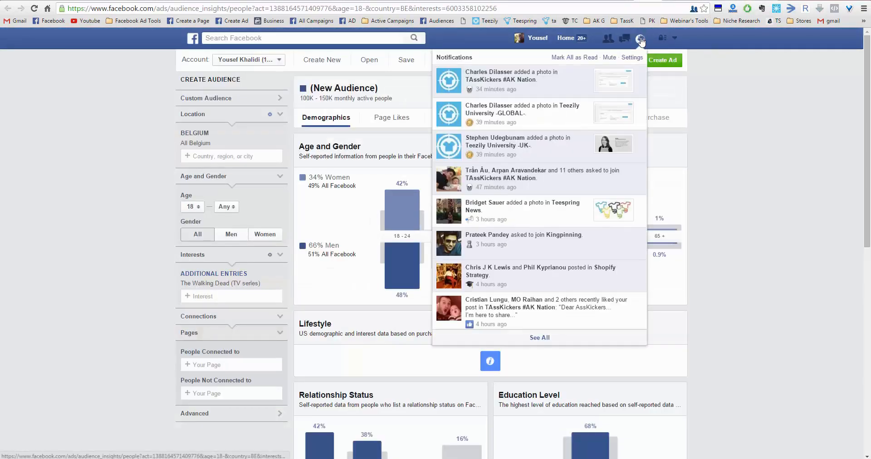
click(641, 39)
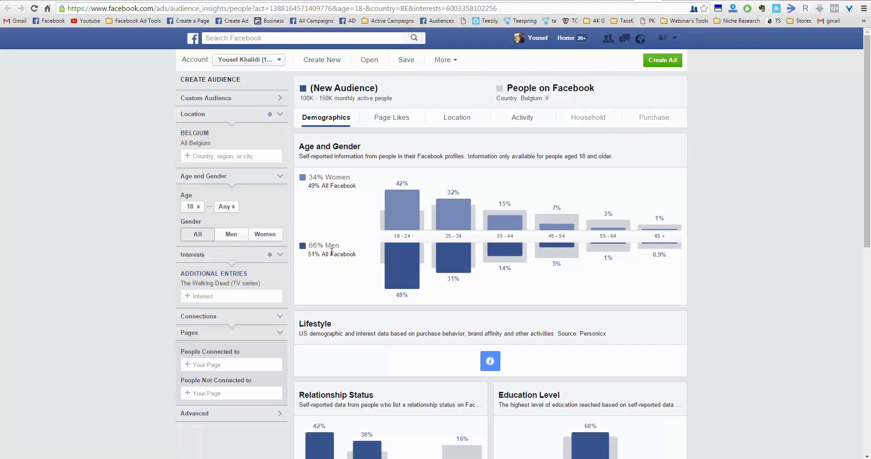
mouse_move(405, 297)
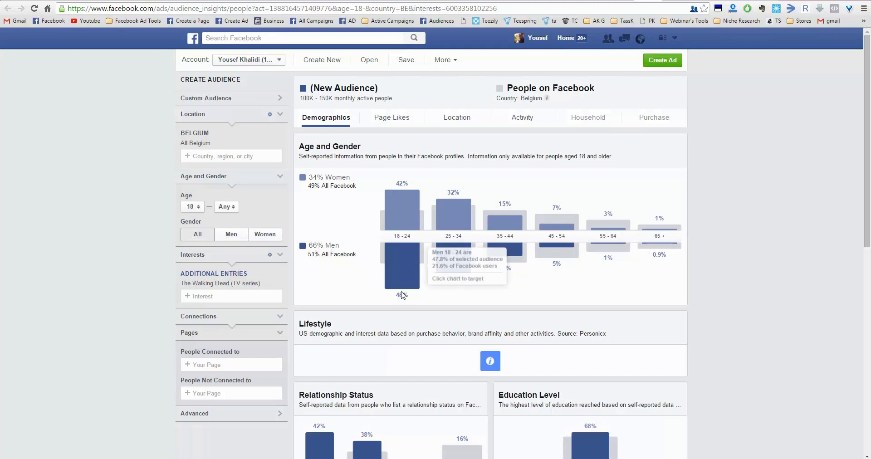
- Replace Belgium with Netherlands as the audience location and inspect the men's share of the audience
click(279, 138)
text(neth)
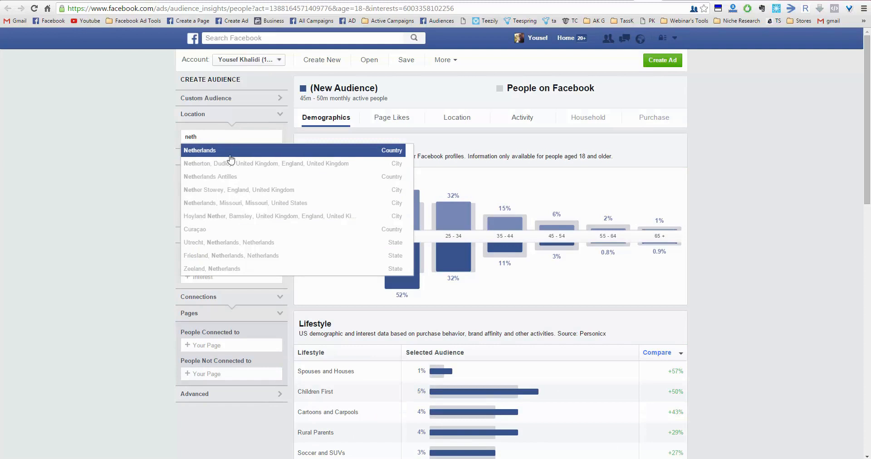
click(248, 156)
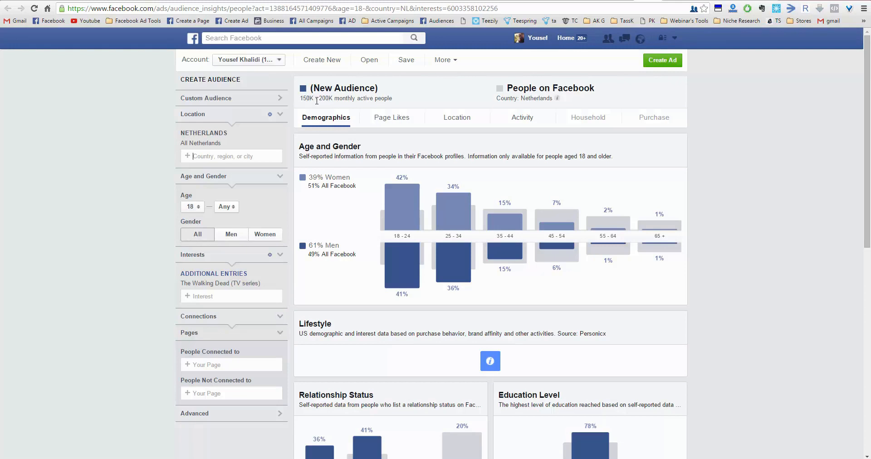
double_click(316, 246)
triple_click(337, 244)
- Replace Netherlands with United States as the audience location and inspect the shares of men and women aged 18 - 24
click(280, 135)
text(uj)
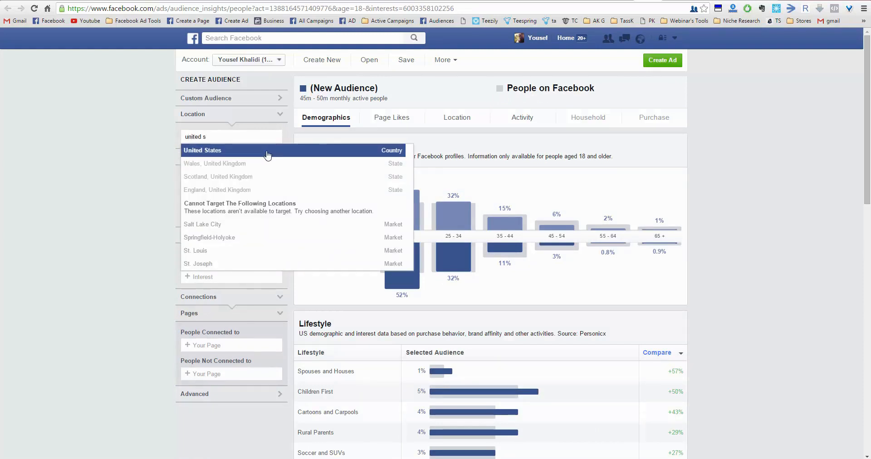
click(268, 155)
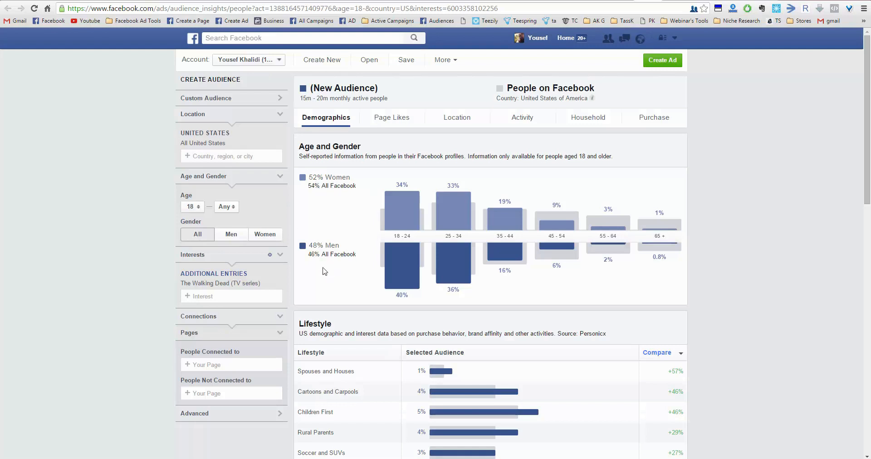
mouse_move(394, 260)
mouse_move(280, 146)
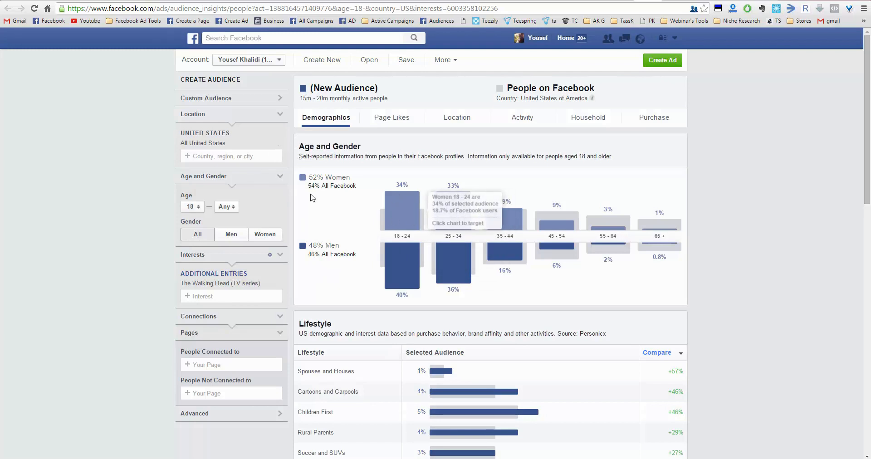
mouse_move(402, 195)
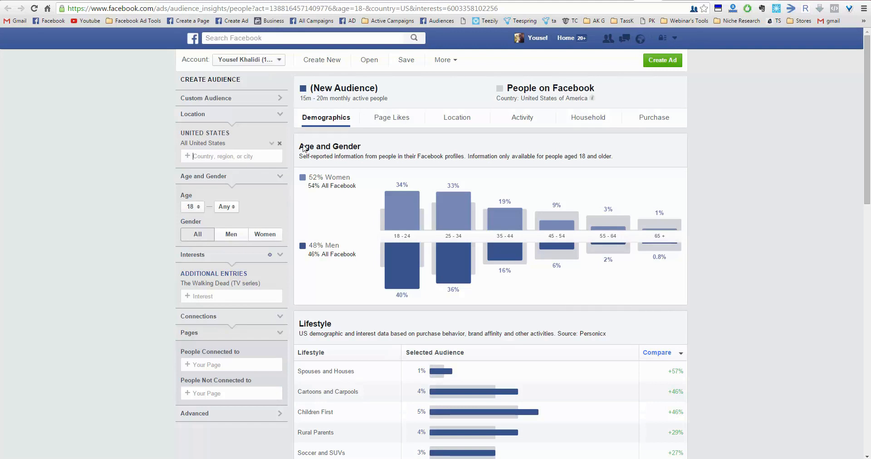
- Replace United States with Germany as the audience location and highlight the men's share of the audience
click(280, 144)
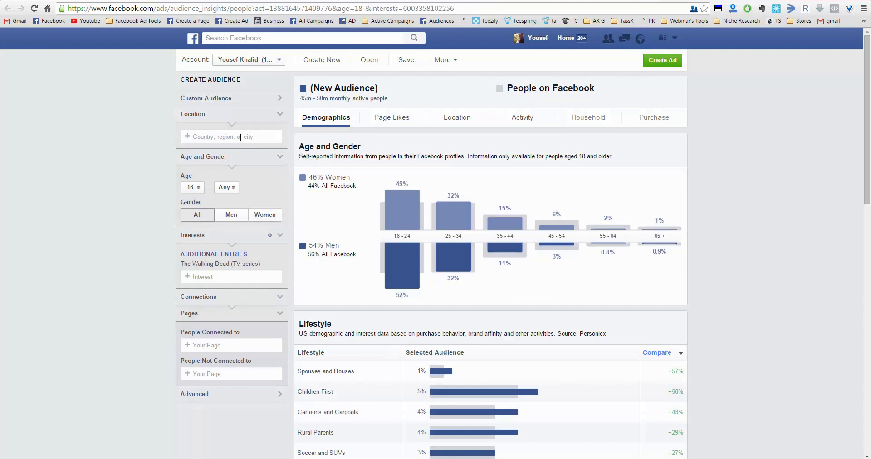
text(germany)
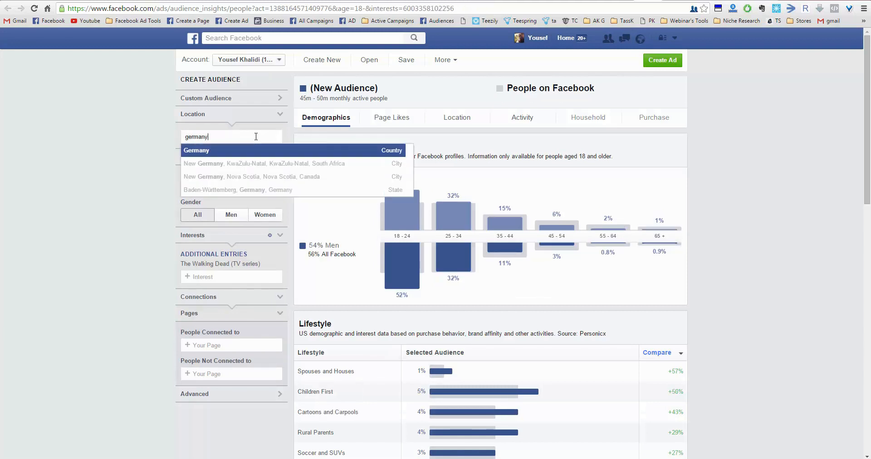
click(217, 151)
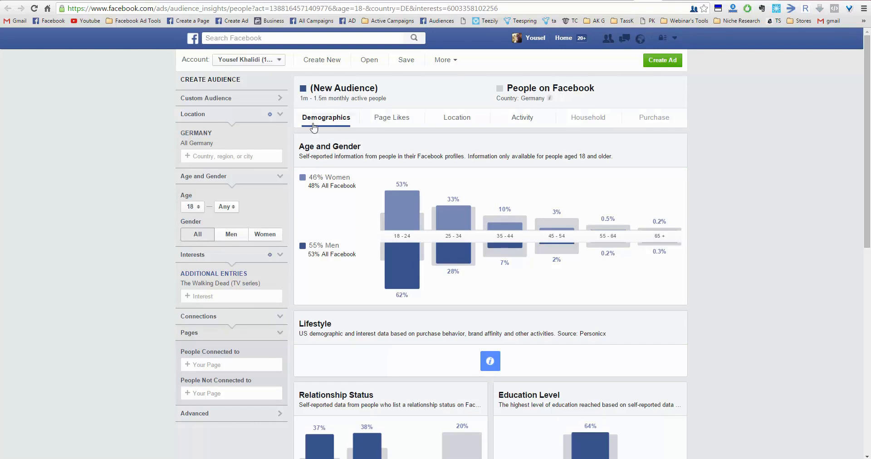
mouse_move(430, 204)
drag(309, 245, 338, 245)
- Replace Germany with Australia as the audience location for The Walking Dead (TV series) interest
click(279, 143)
click(247, 136)
text(austr)
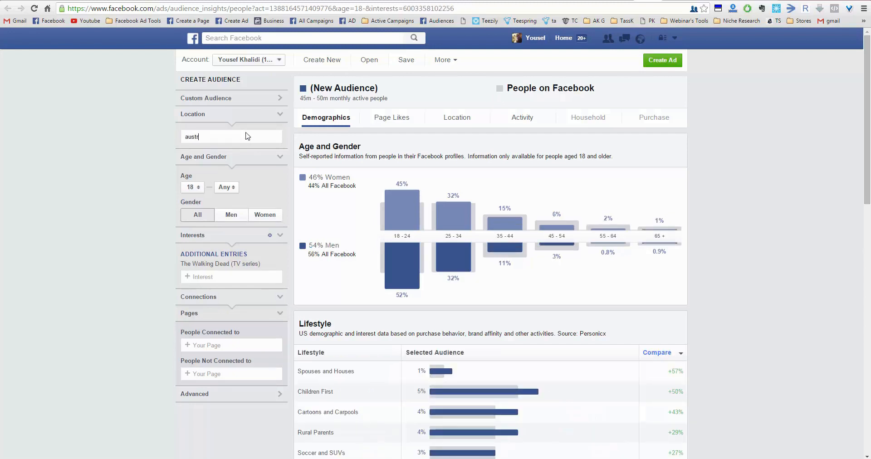
text(alia)
click(201, 151)
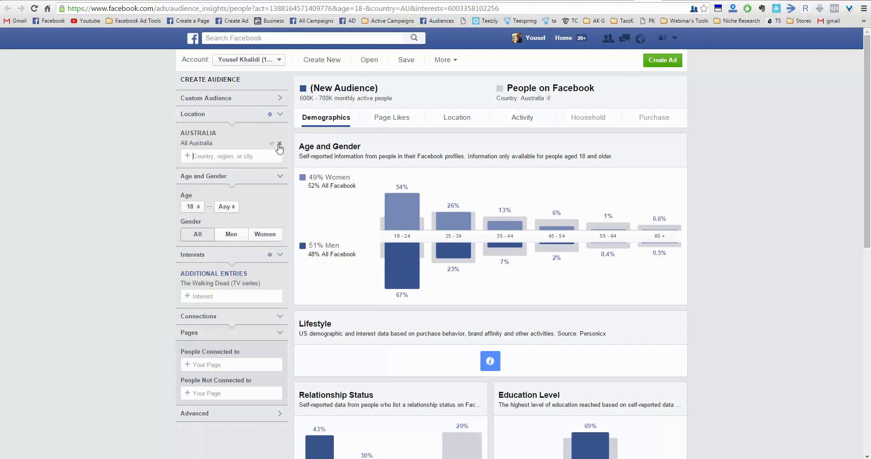
- Replace Australia with United Kingdom as the audience location for The Walking Dead (TV series) interest
click(279, 144)
text(united ki)
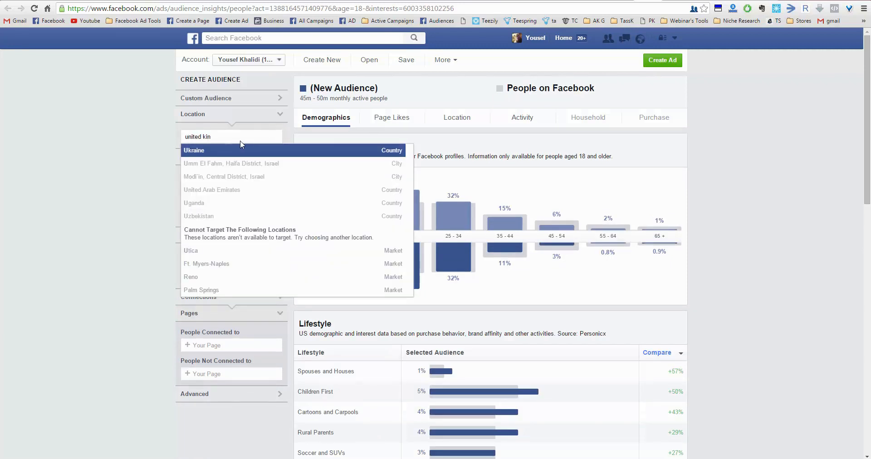
text(n)
click(241, 151)
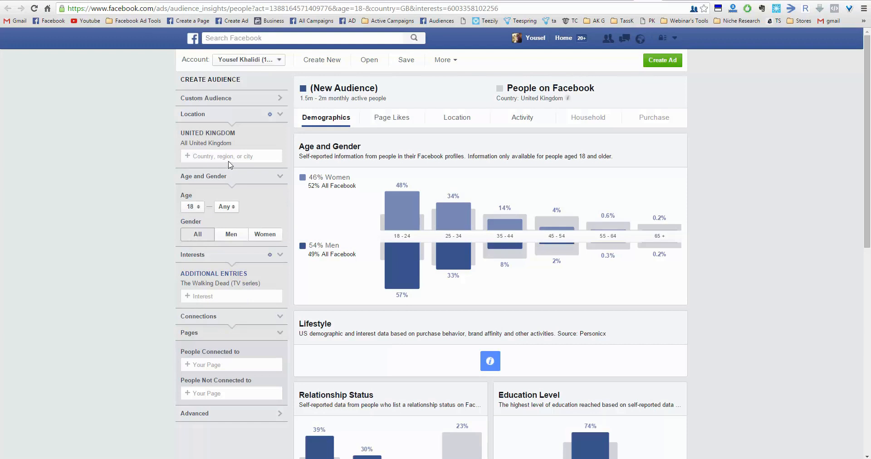
- Remove The Walking Dead (TV series) interest, and clear and re-add United Kingdom as the audience location
click(279, 283)
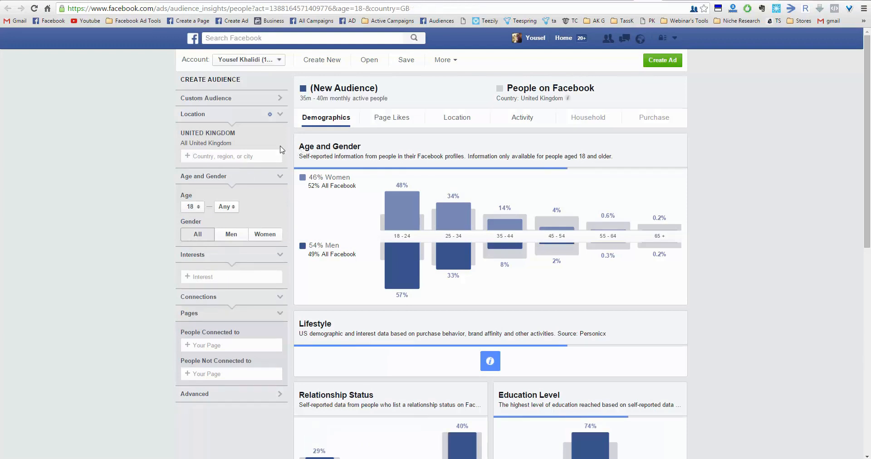
click(279, 133)
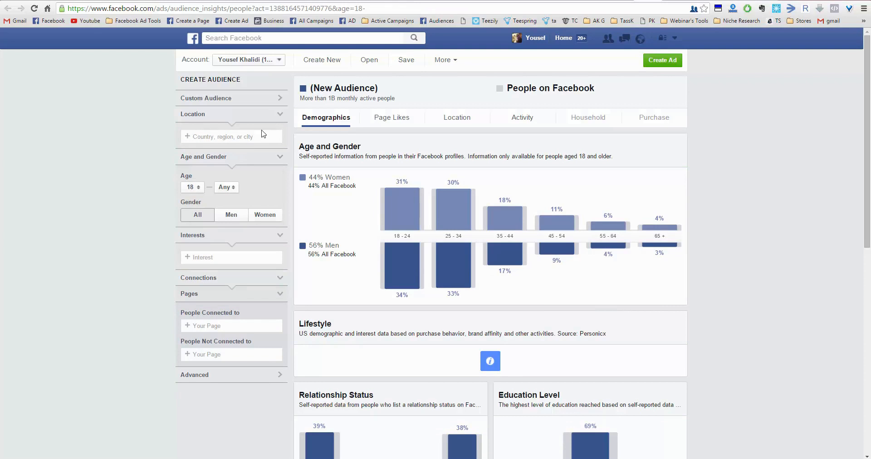
text(u)
key(Down)
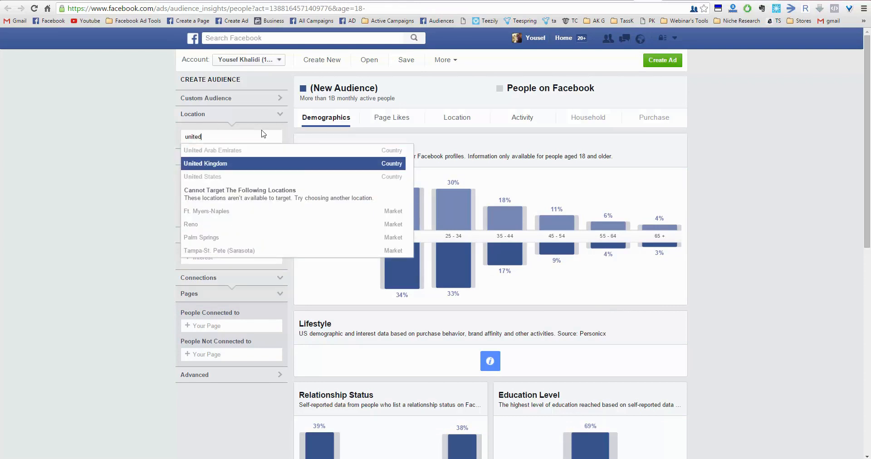
key(Return)
- Add The Beatles as an interest for the United Kingdom audience and close the interest suggestions
click(212, 275)
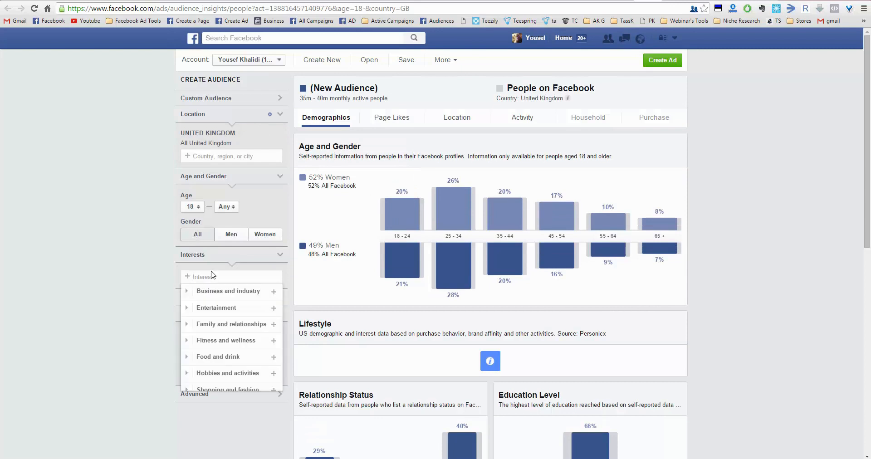
text(the beet)
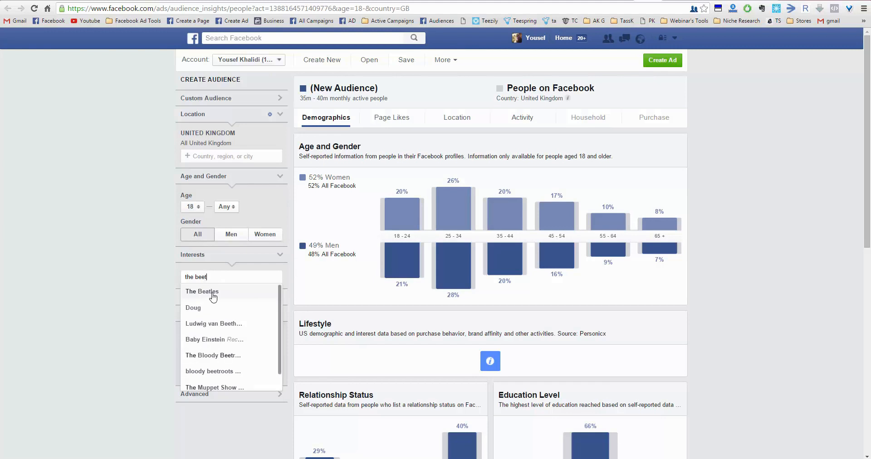
click(212, 292)
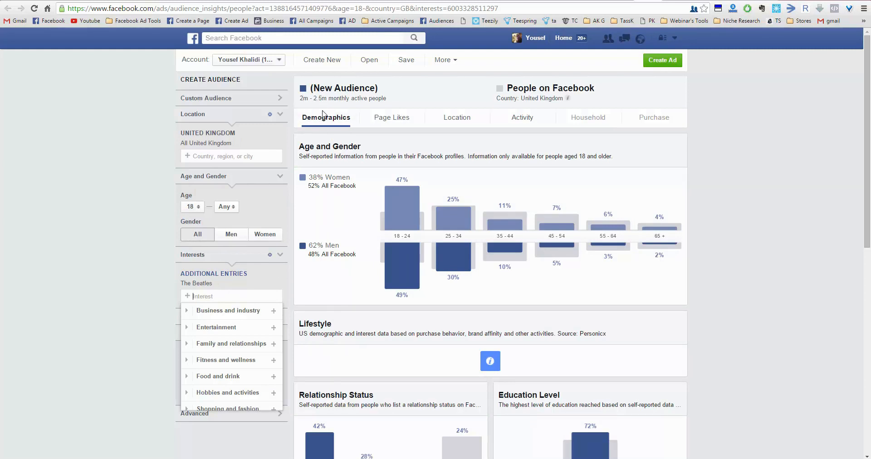
click(764, 278)
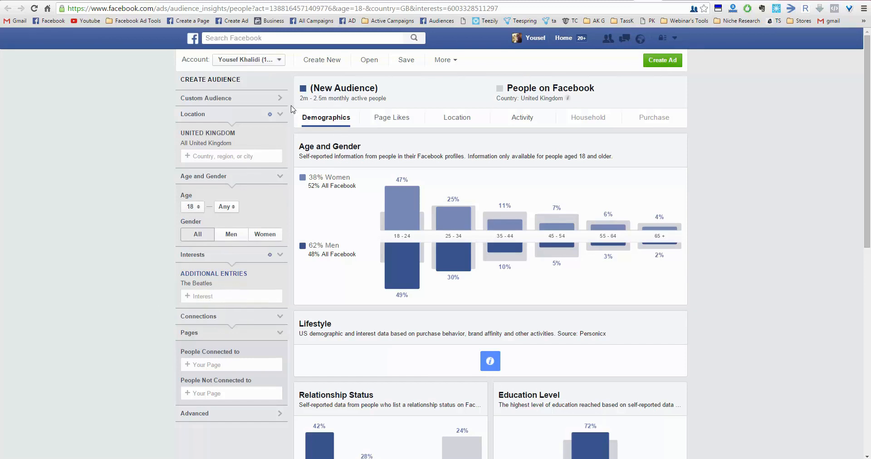
- Replace United Kingdom with Germany as the audience location and highlight the monthly active people range
click(277, 143)
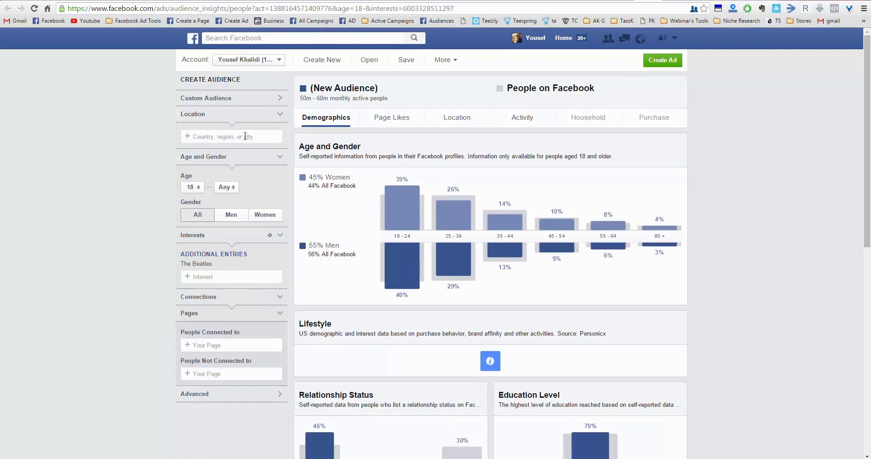
click(245, 136)
text(germ)
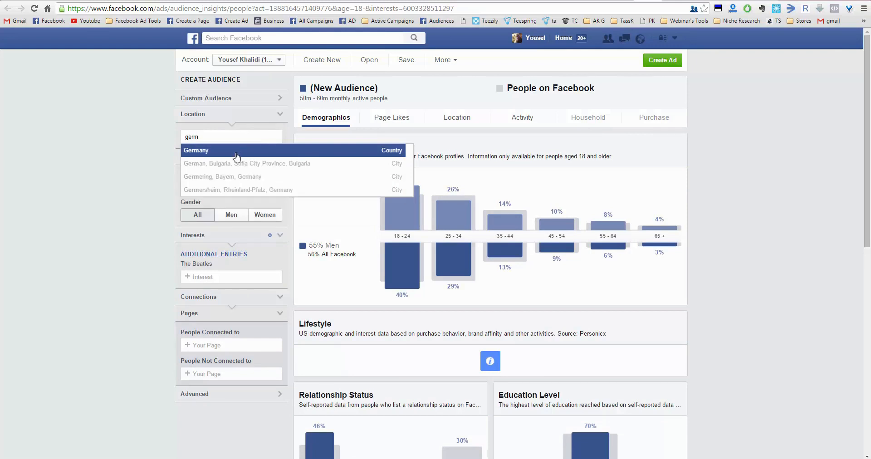
click(235, 151)
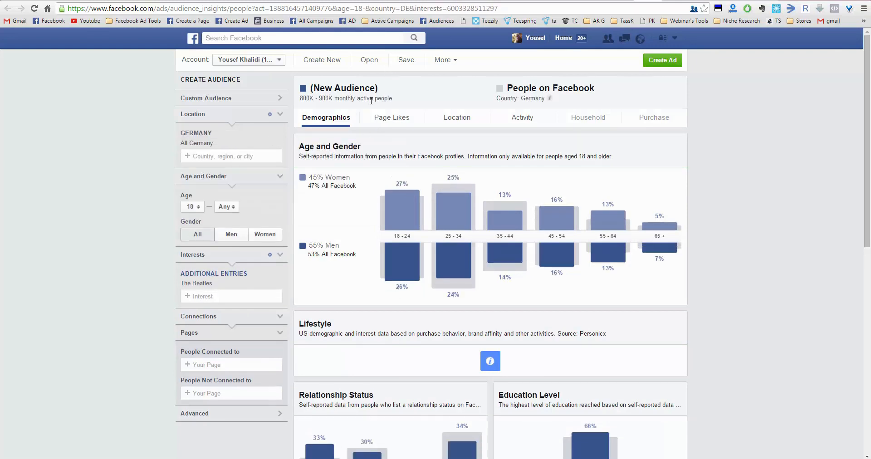
drag(336, 99, 305, 100)
- Inspect the age and gender shares of the German Beatles audience and dismiss the incoming message notification
mouse_move(461, 219)
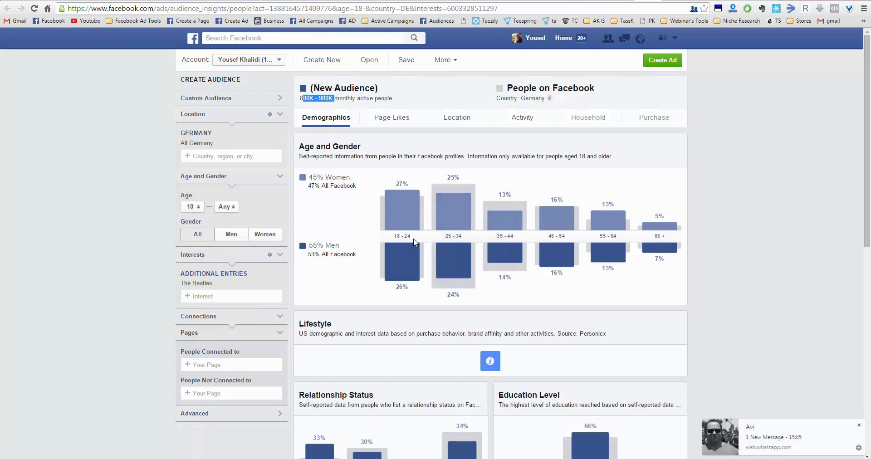
click(859, 426)
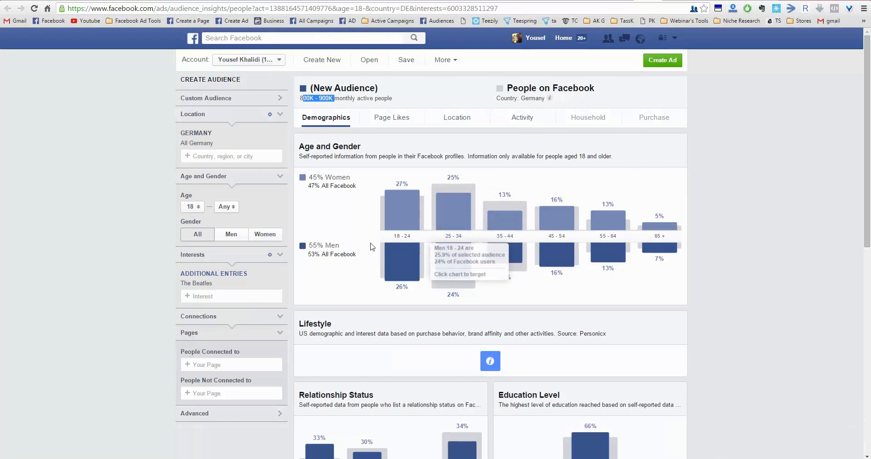
mouse_move(385, 210)
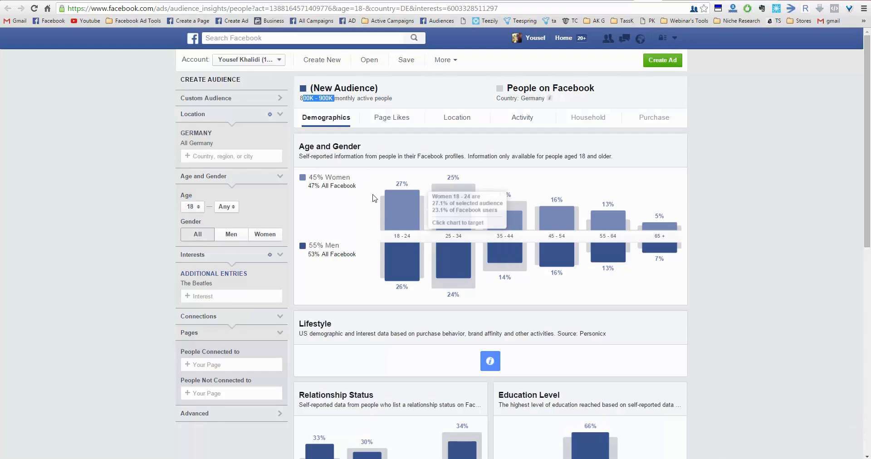
mouse_move(446, 252)
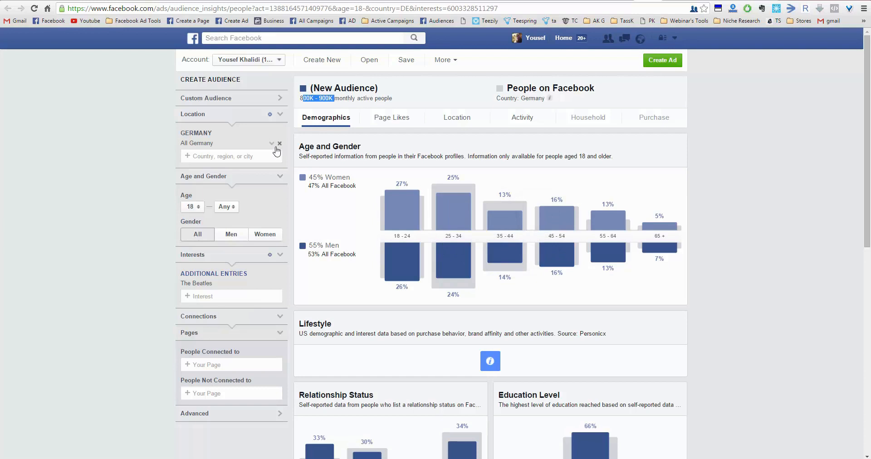
- Replace Germany with United States as the audience location for The Beatles interest
click(280, 143)
click(229, 137)
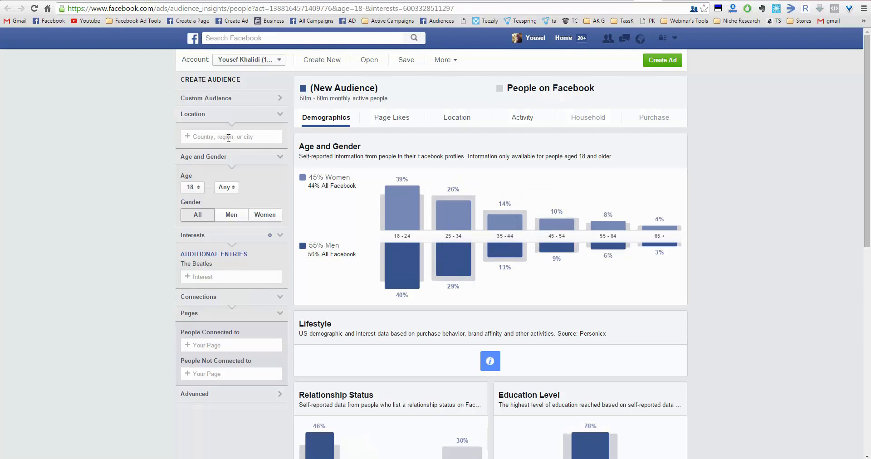
text(united)
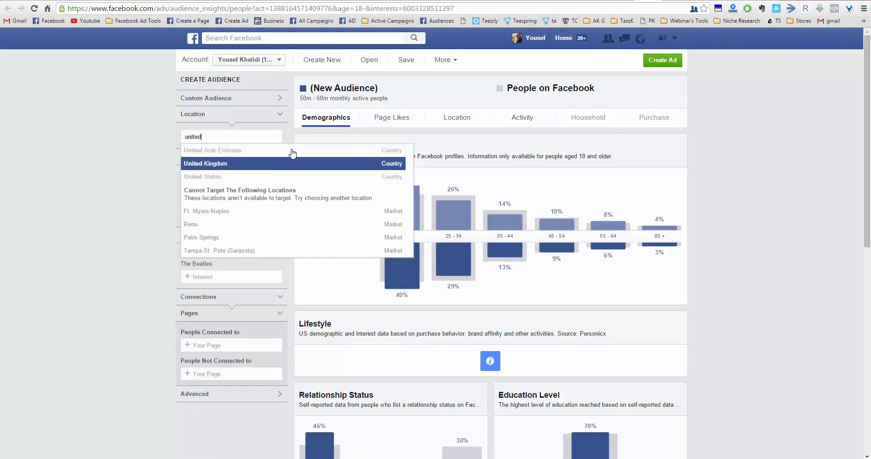
click(256, 180)
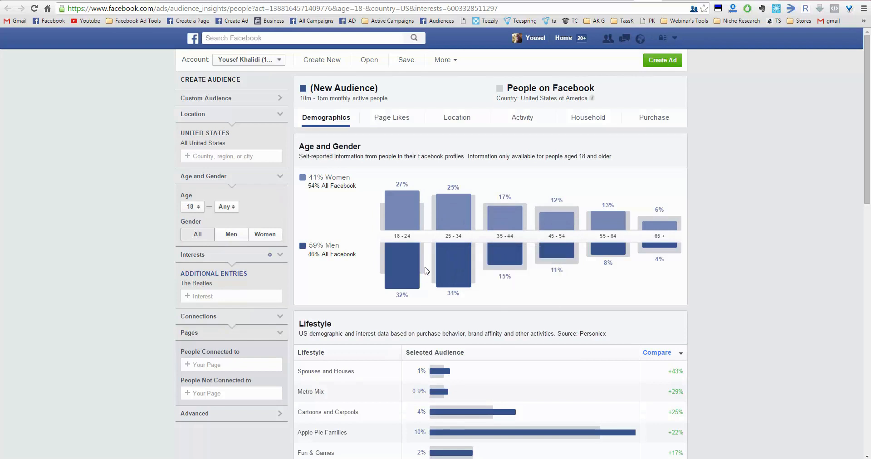
- Highlight the men's share and the monthly active people range of the United States Beatles audience
double_click(310, 247)
double_click(319, 245)
double_click(320, 245)
click(316, 249)
drag(303, 98, 324, 98)
click(307, 97)
- Switch to the open Google tab and change the country in the query to search for "usa population"
click(728, 1)
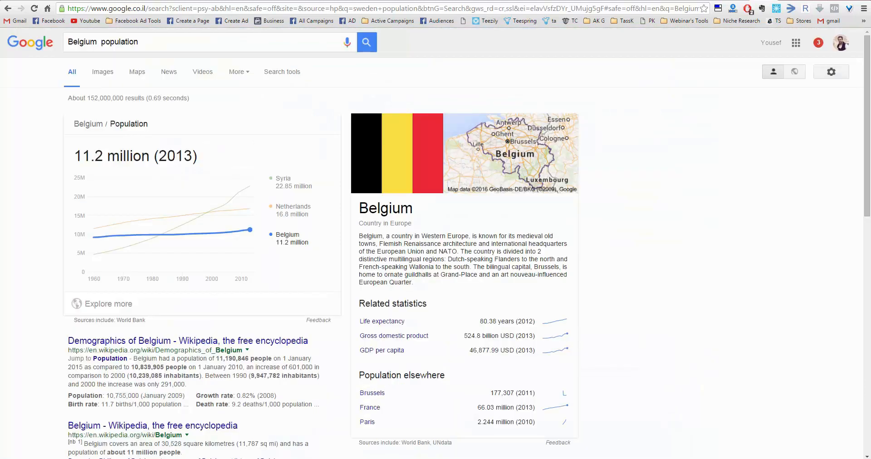
double_click(84, 43)
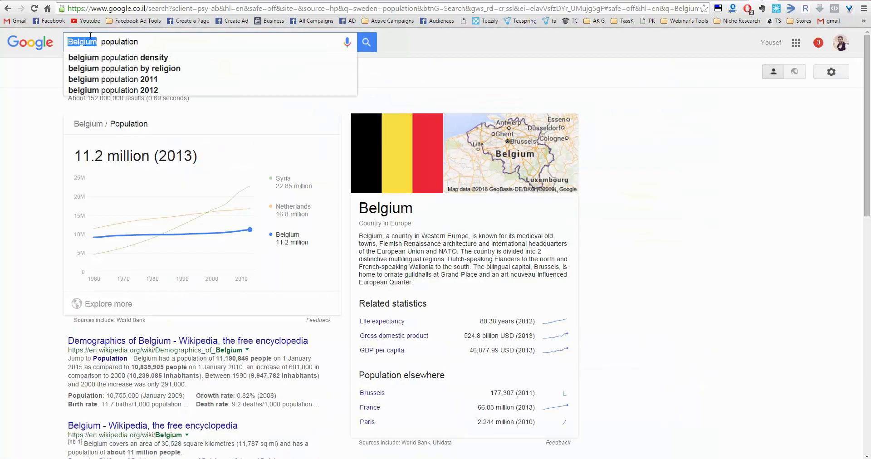
text(usa)
key(Return)
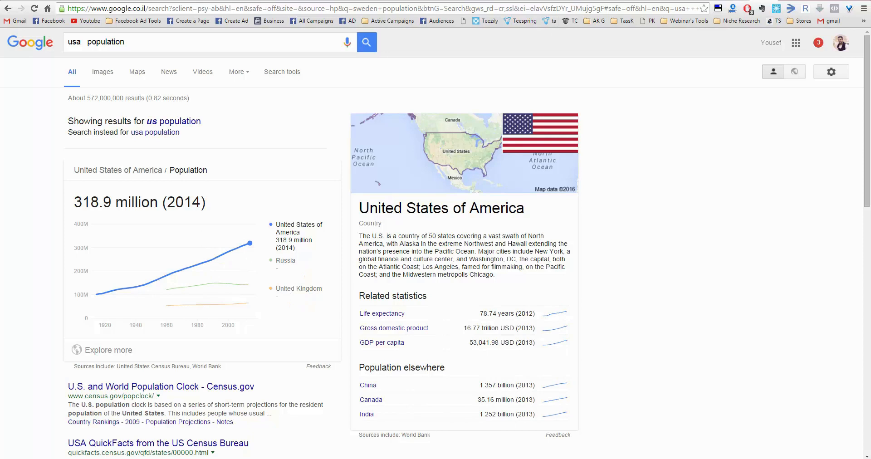
- Go back through the open browser tabs to Audience Insights with the United States Beatles audience
click(738, 0)
click(737, 0)
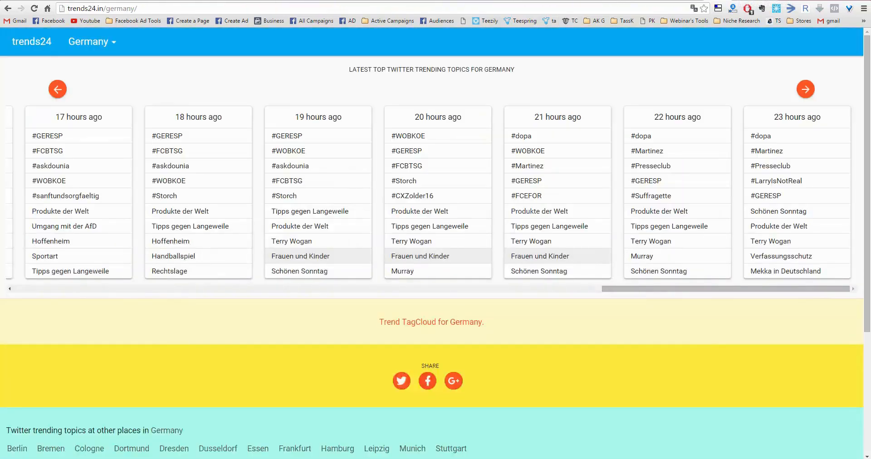
key(ctrl+shift+Tab)
key(ctrl+shift+Tab)
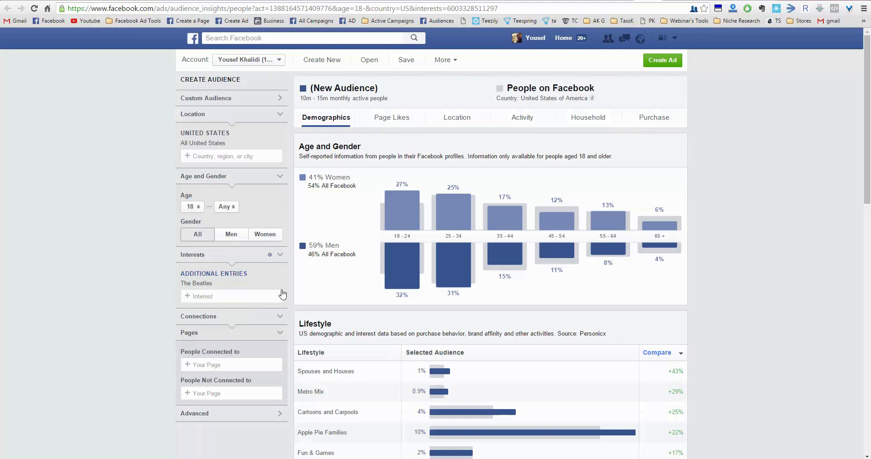
- Replace United States with Belgium as the audience location for The Beatles interest
mouse_move(279, 287)
click(280, 144)
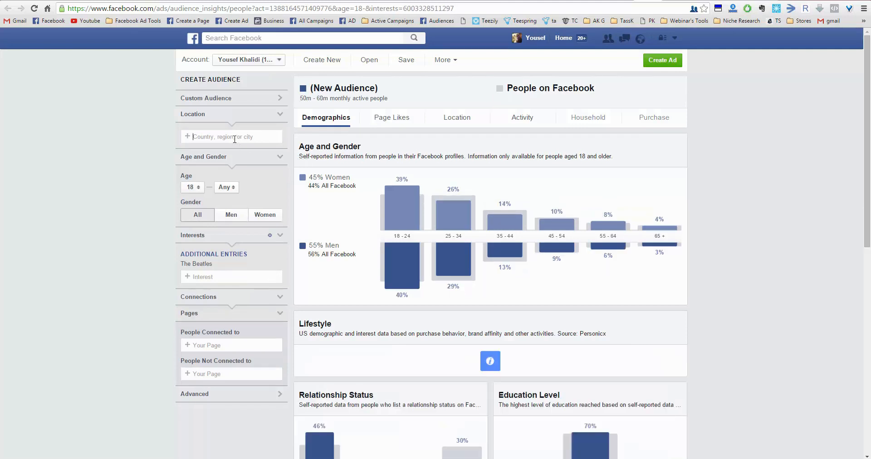
click(219, 135)
text(belgi)
click(229, 150)
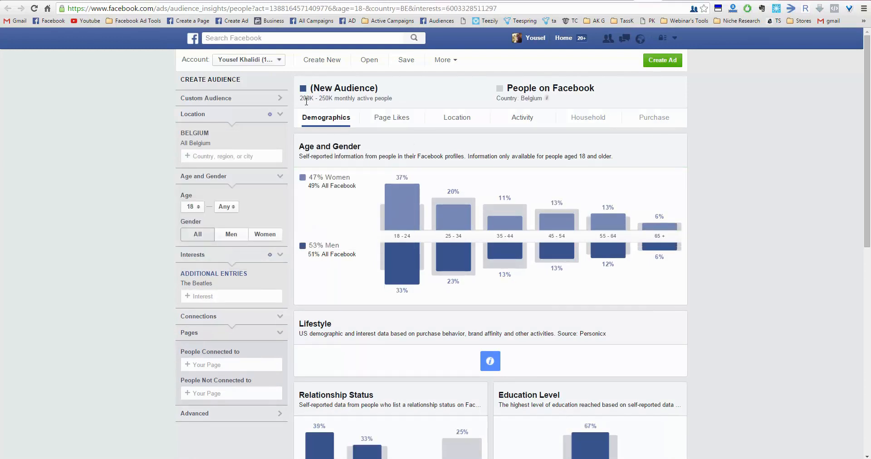
- Change the Beatles audience location from Belgium to the country Sweden
click(277, 134)
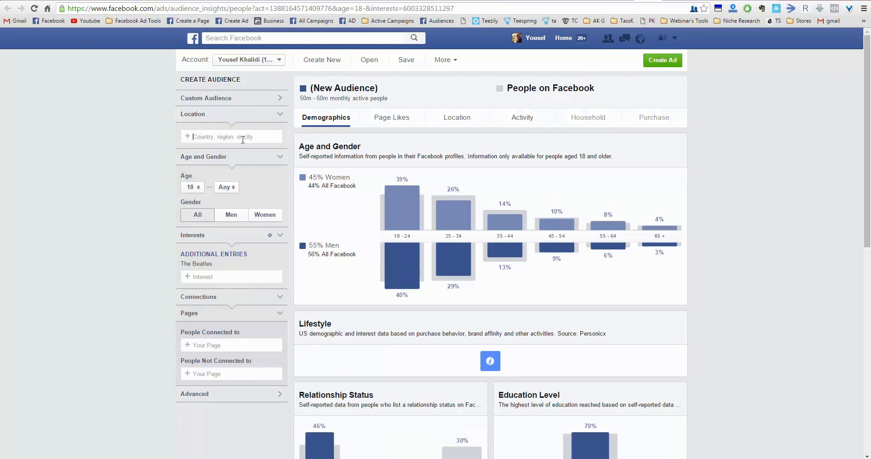
text(swe)
text(n)
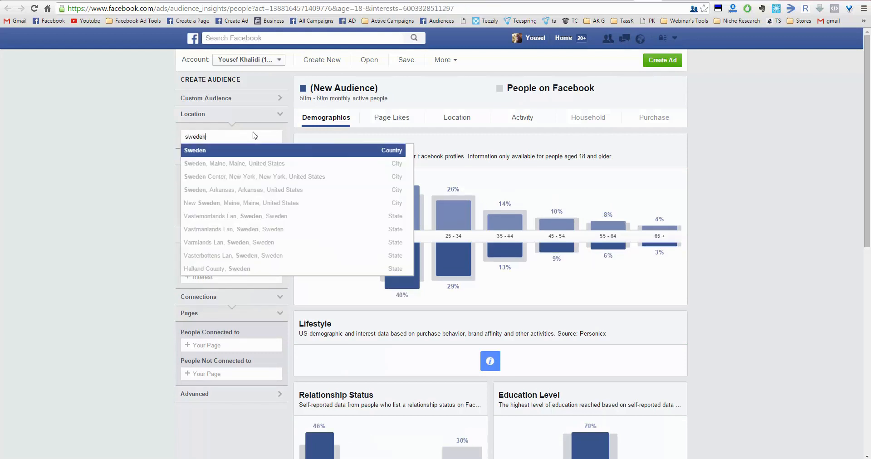
key(Return)
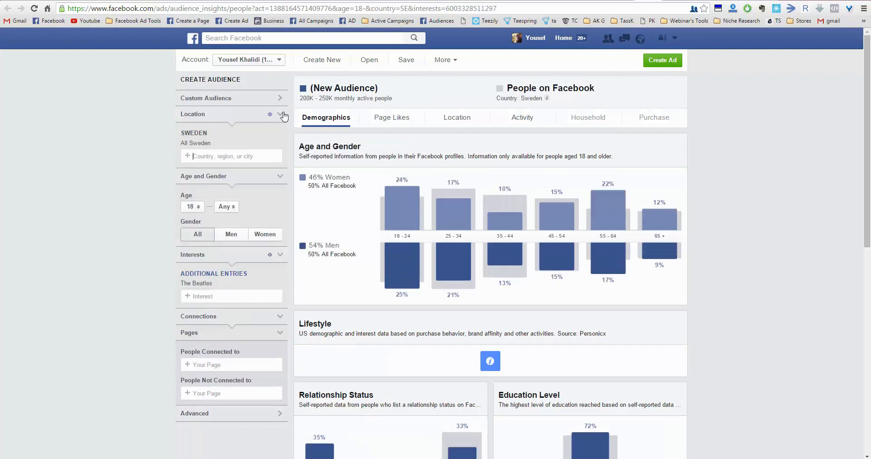
- Remove Sweden from the Beatles audience location and add Netherlands instead
click(279, 144)
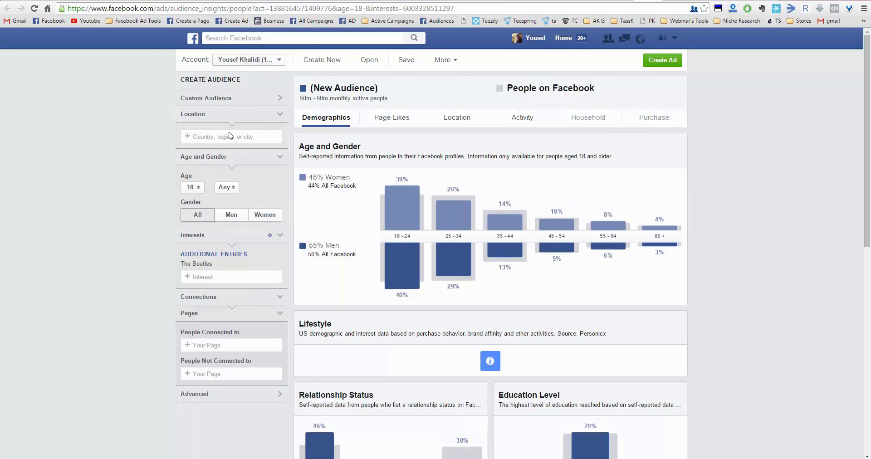
text(nethe)
click(239, 152)
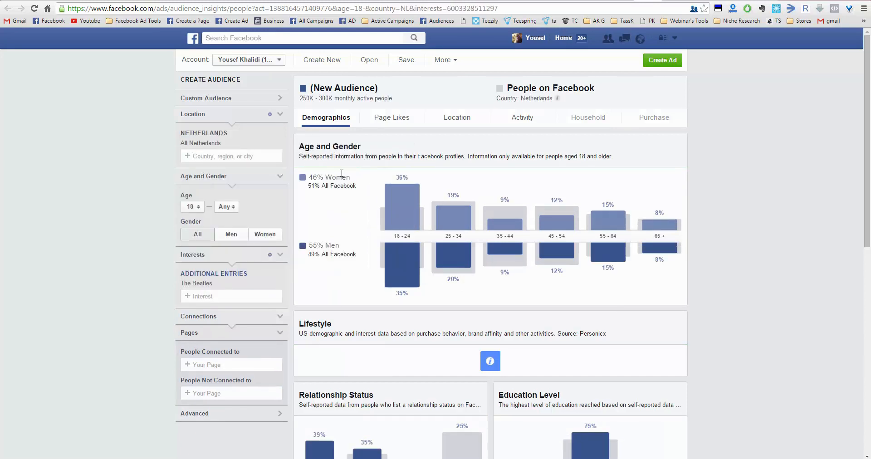